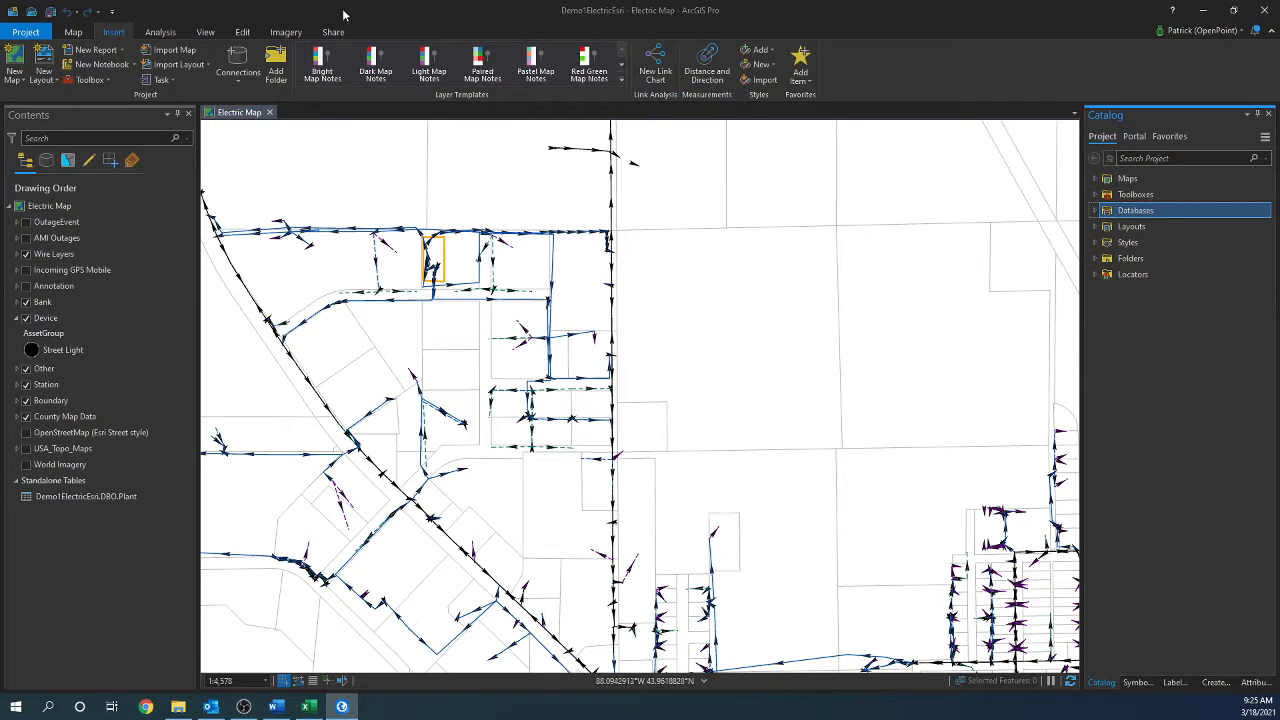
# Step: Start Select By Attributes on the map and set the Bank layer as its input rows
pyautogui.click(73, 33)
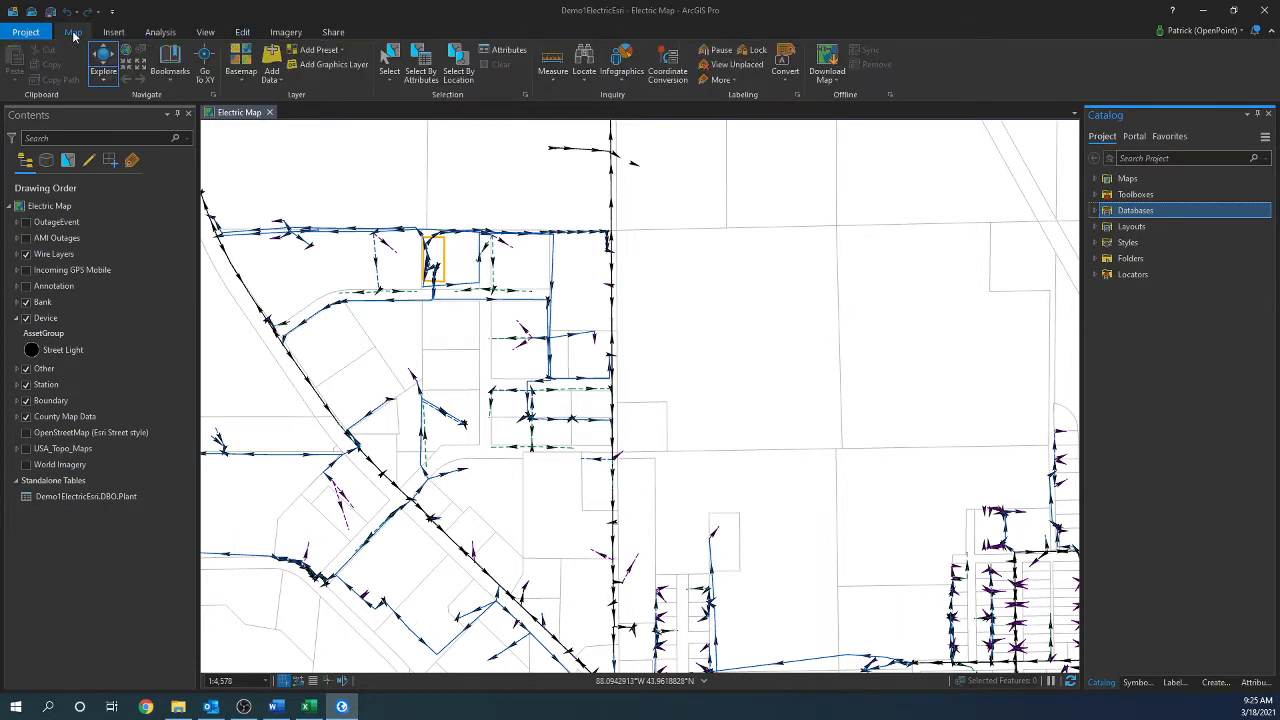
pyautogui.click(421, 62)
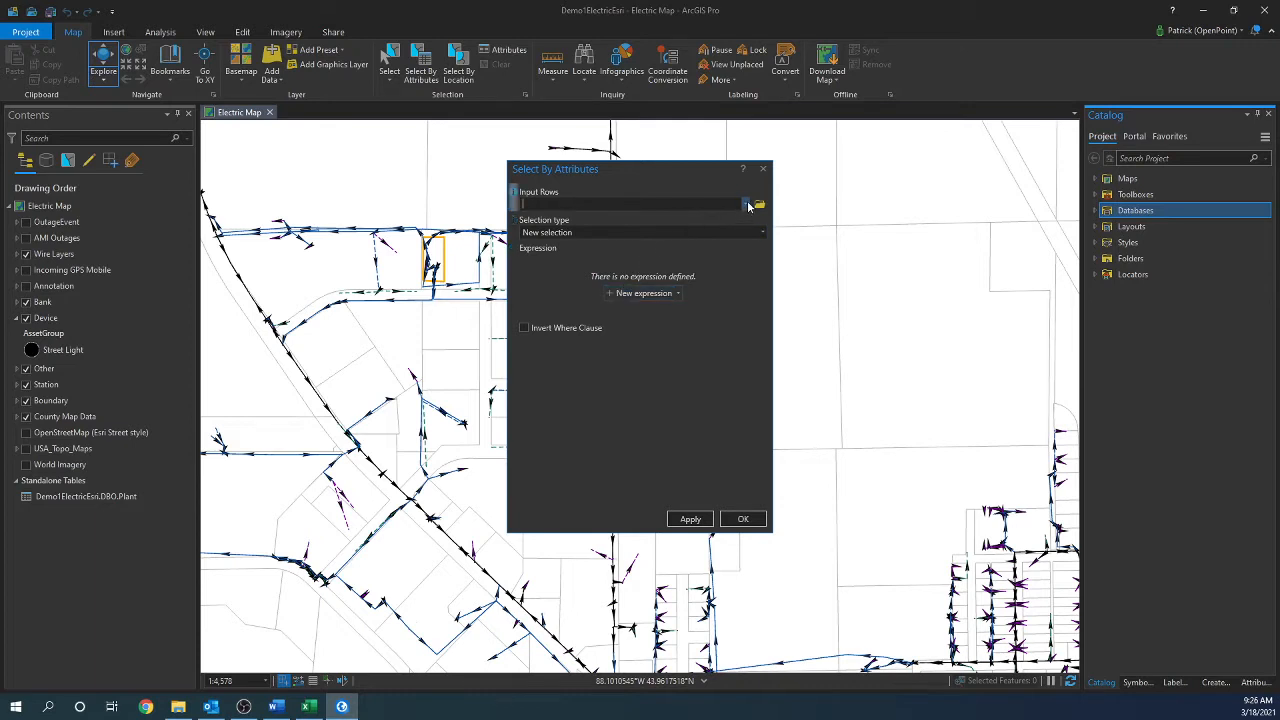
pyautogui.click(745, 206)
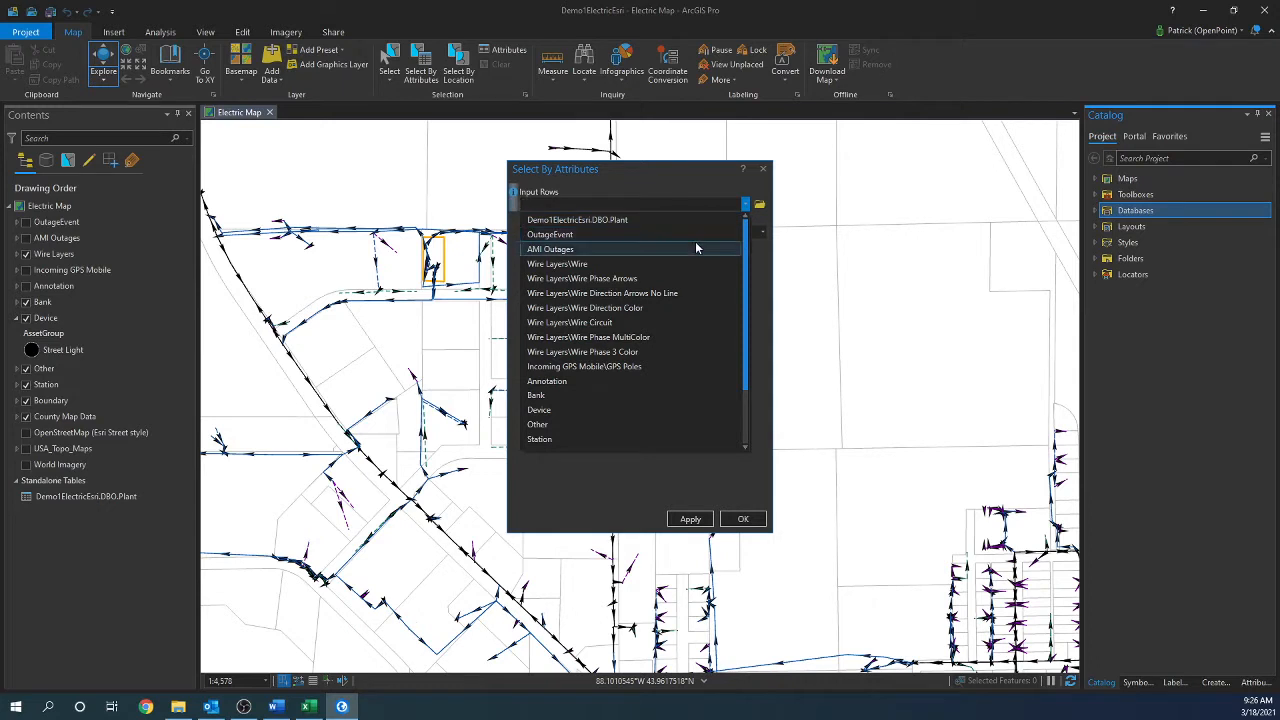
pyautogui.click(581, 396)
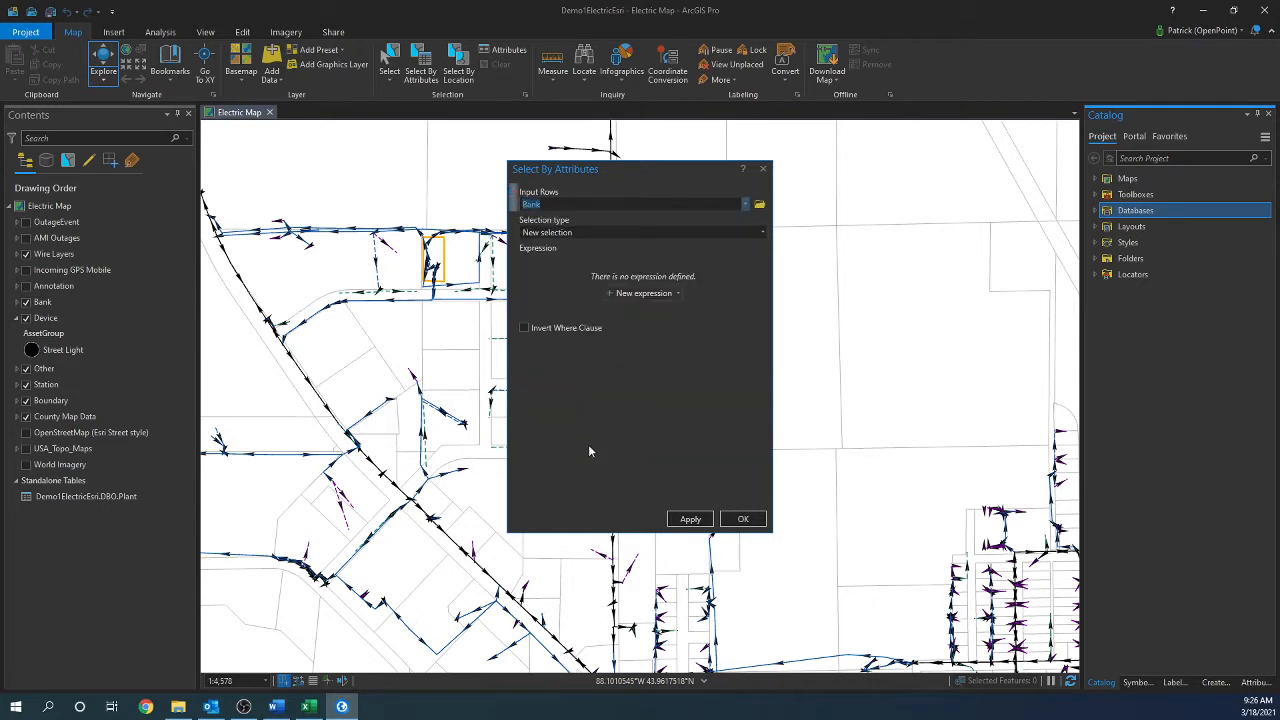
# Step: Create a new selection expression, switch it to SQL mode and clear the default OBJECTID clause
pyautogui.click(624, 298)
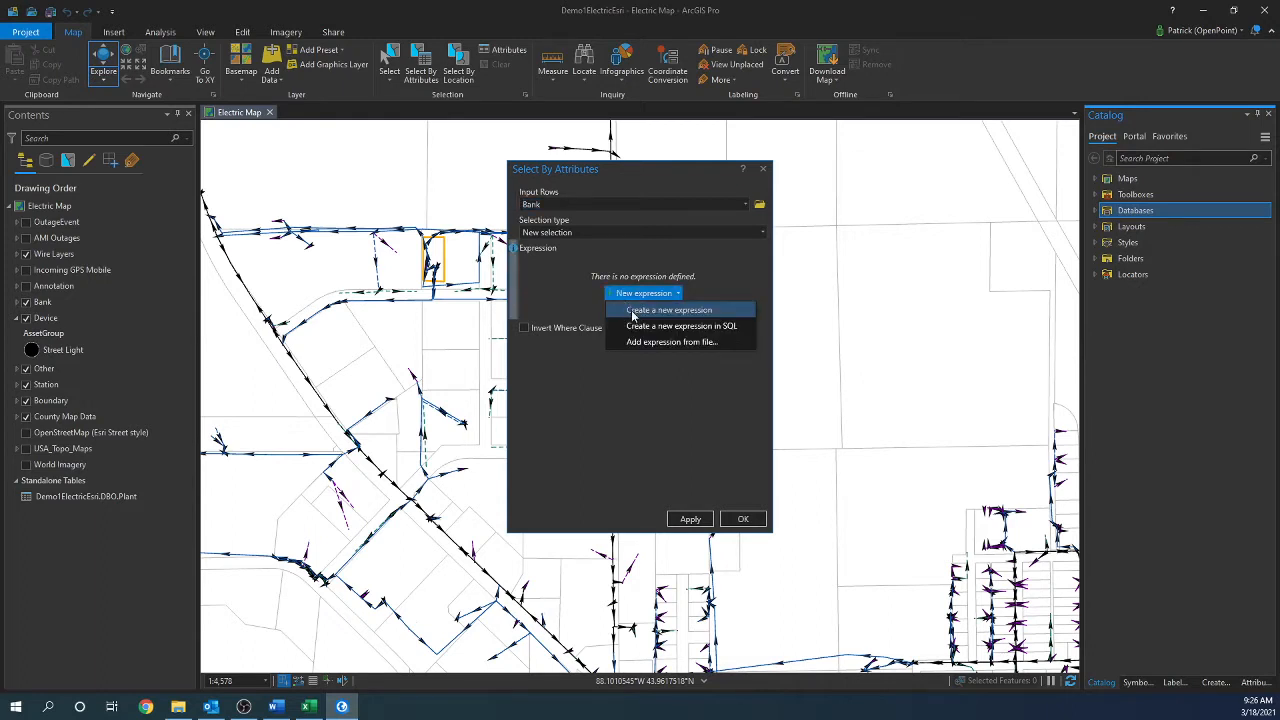
pyautogui.click(632, 314)
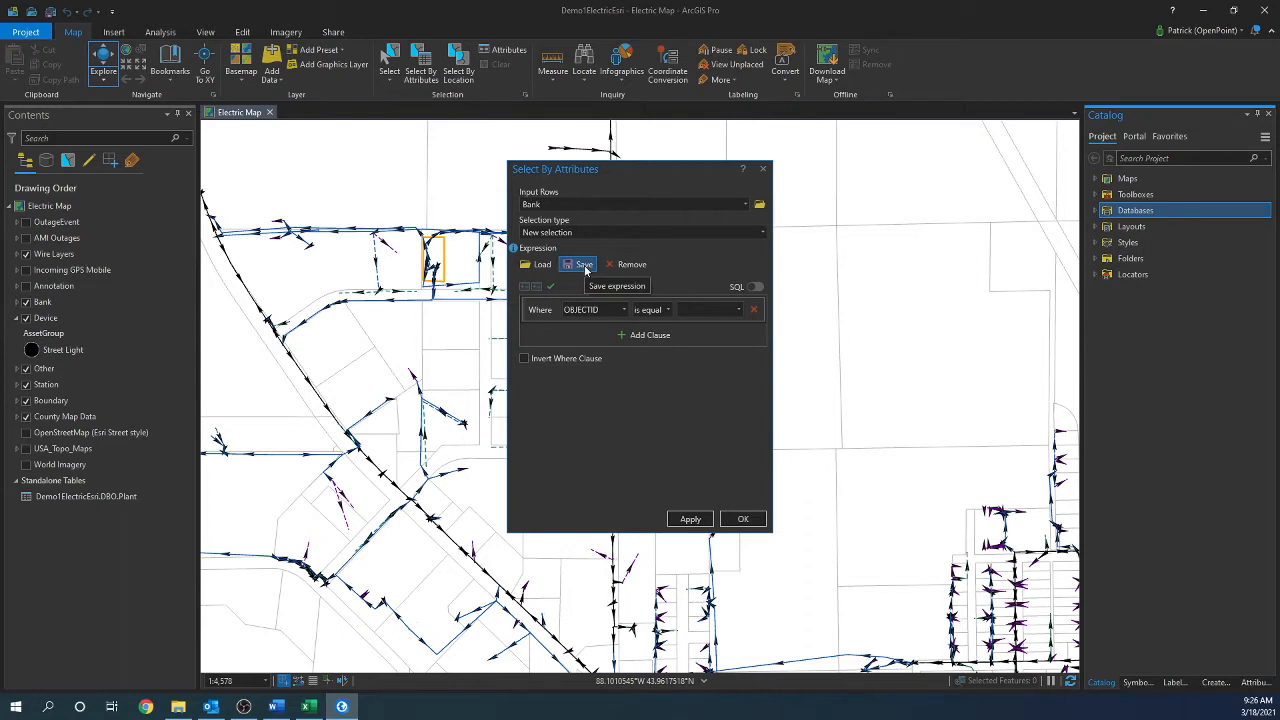
pyautogui.click(755, 289)
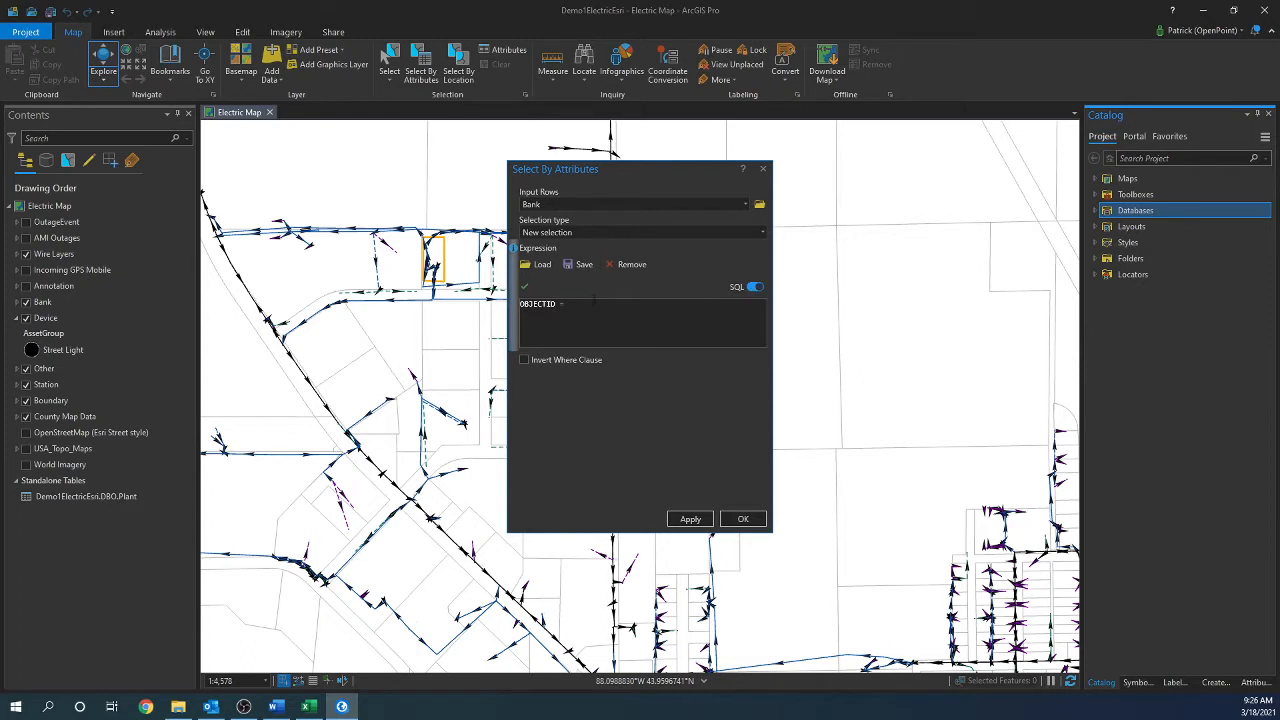
pyautogui.hotkey('ctrl', 'a')
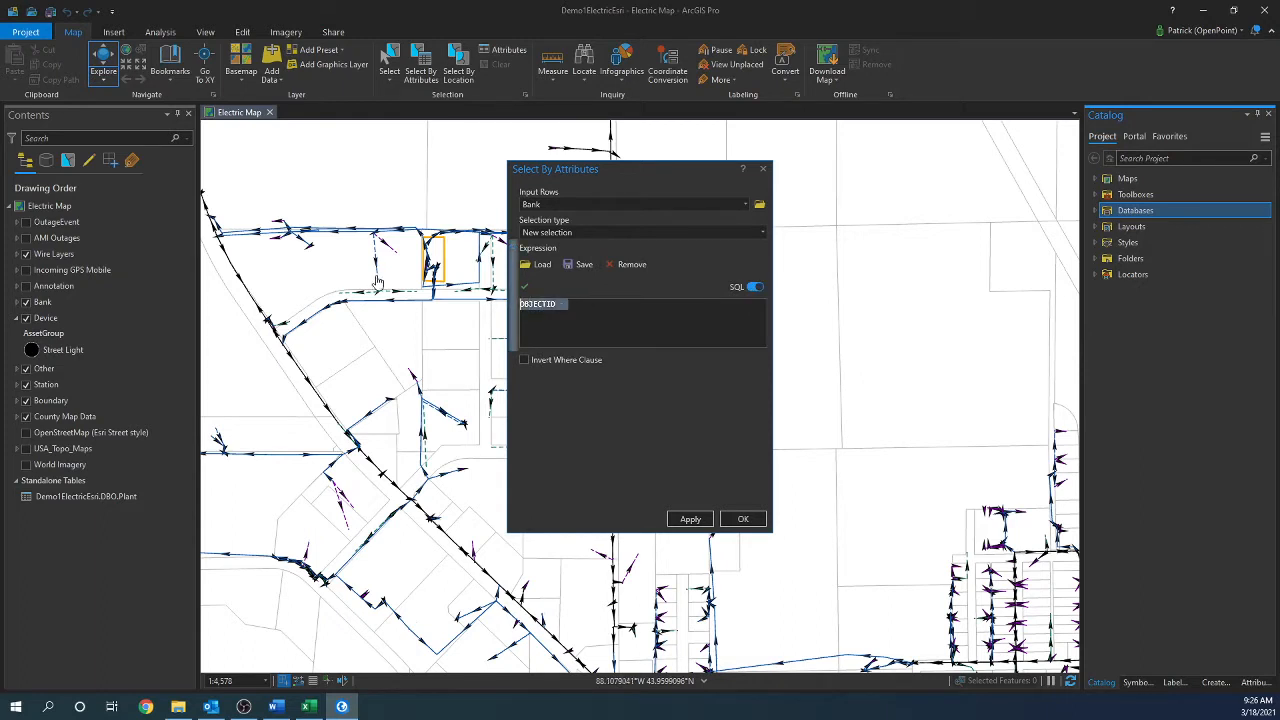
pyautogui.press('Delete')
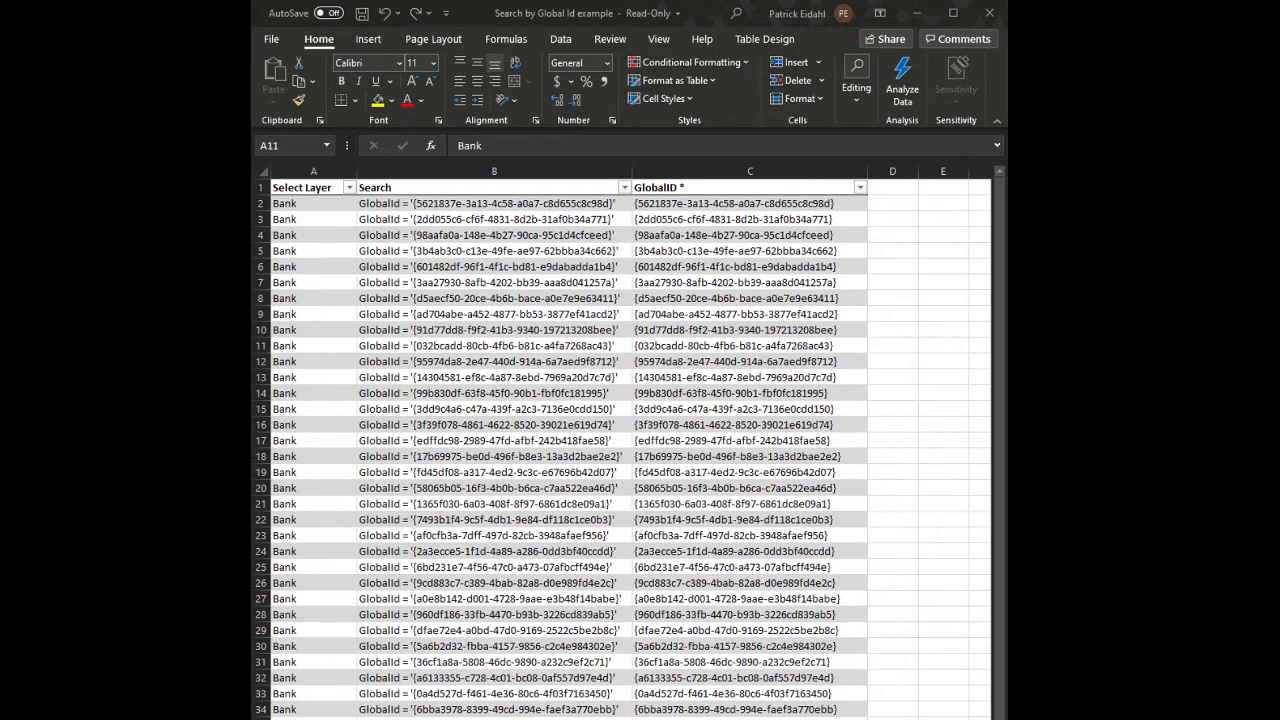
# Step: In the Excel workbook "Search by Global Id example", copy the GlobalID in cell C2 without its curly braces
pyautogui.click(660, 203)
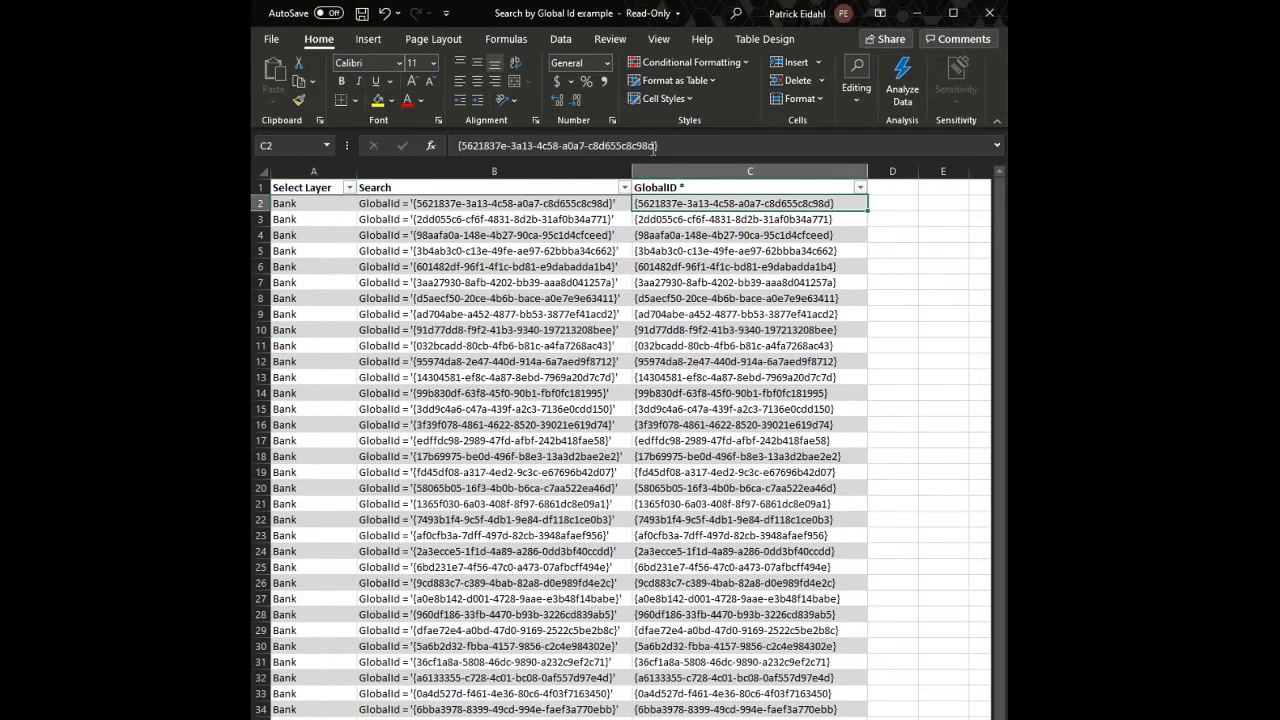
pyautogui.click(530, 147)
pyautogui.moveTo(528, 150); pyautogui.dragTo(462, 149)
pyautogui.hotkey('ctrl', 'c')
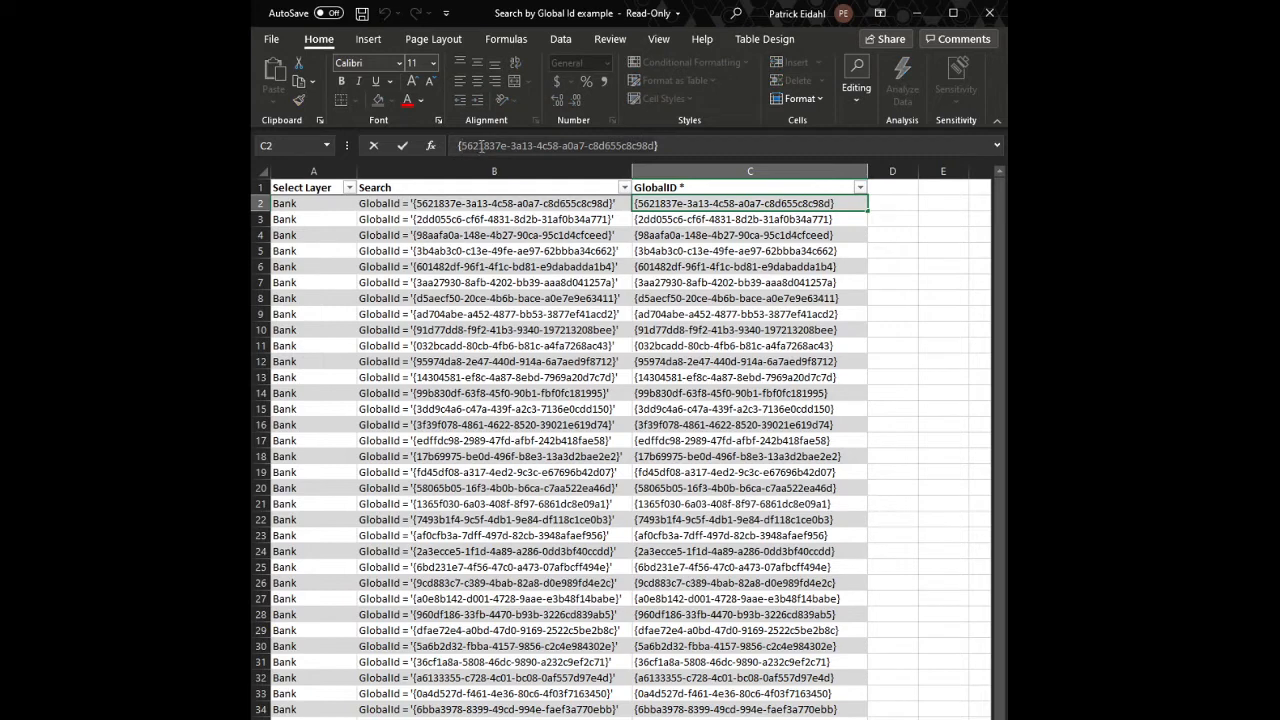
pyautogui.write('c')
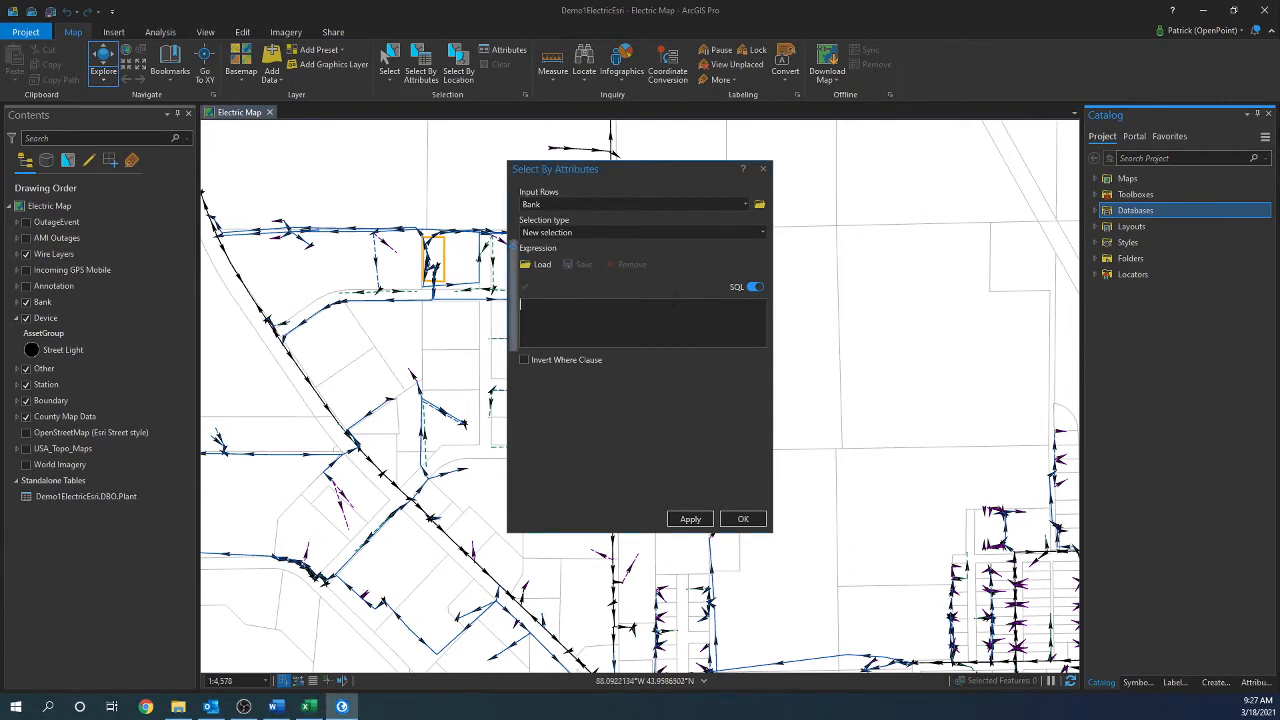
pyautogui.hotkey('alt', 'Tab')
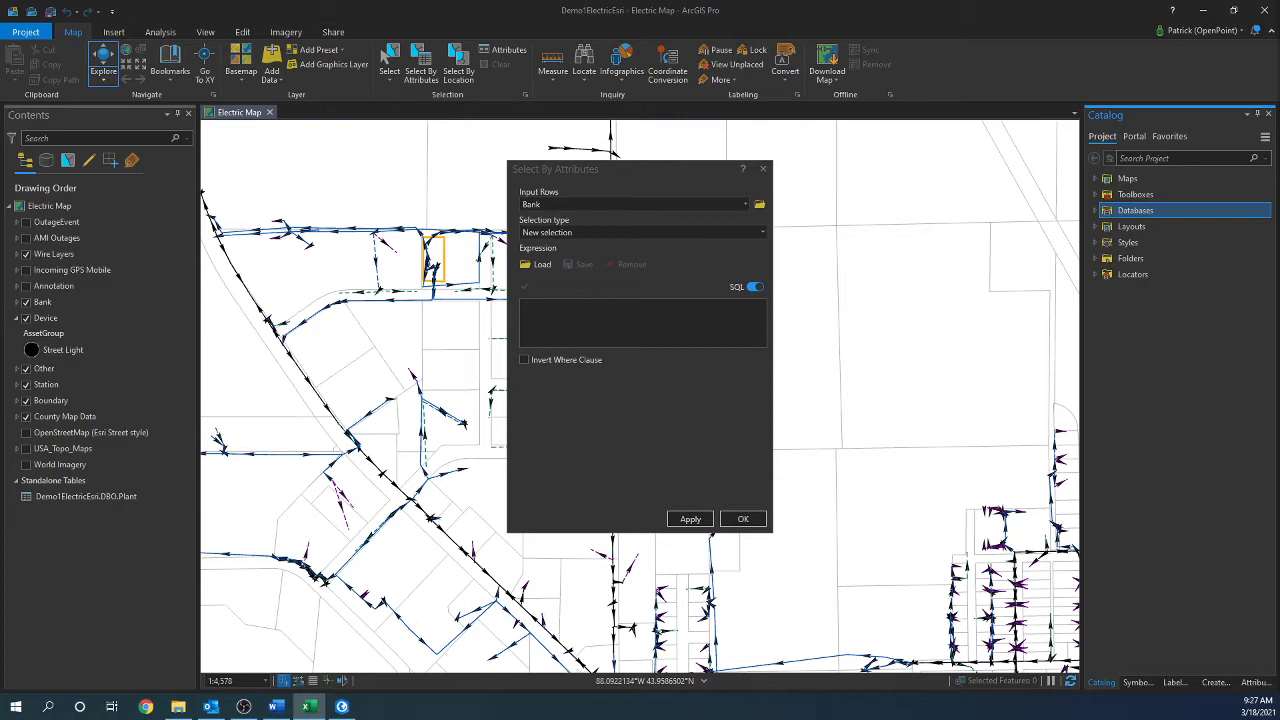
# Step: Back in ArcGIS Pro, build and apply the expression GlobalId = '5621837e-3a13-4c58-a0a7-c8d655c8c98d' from the copied ID, and show the selection's attributes
pyautogui.click(764, 305)
pyautogui.hotkey('ctrl', 'v')
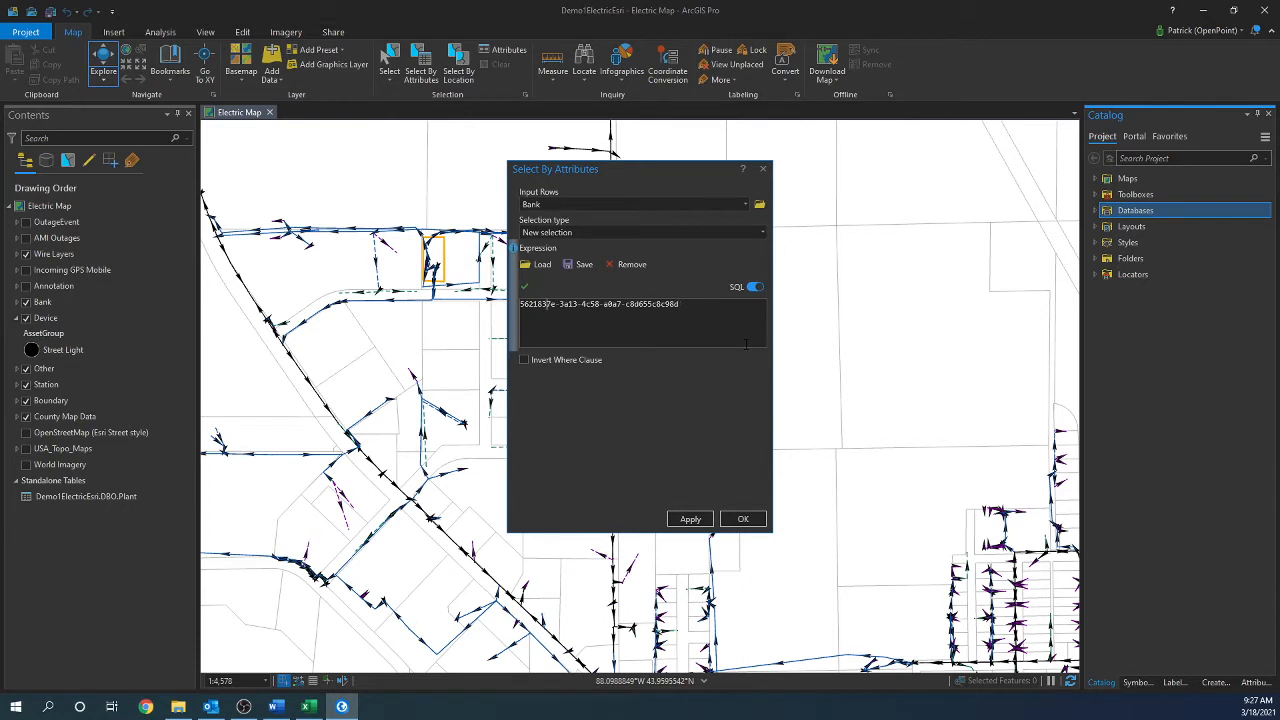
pyautogui.write("'")
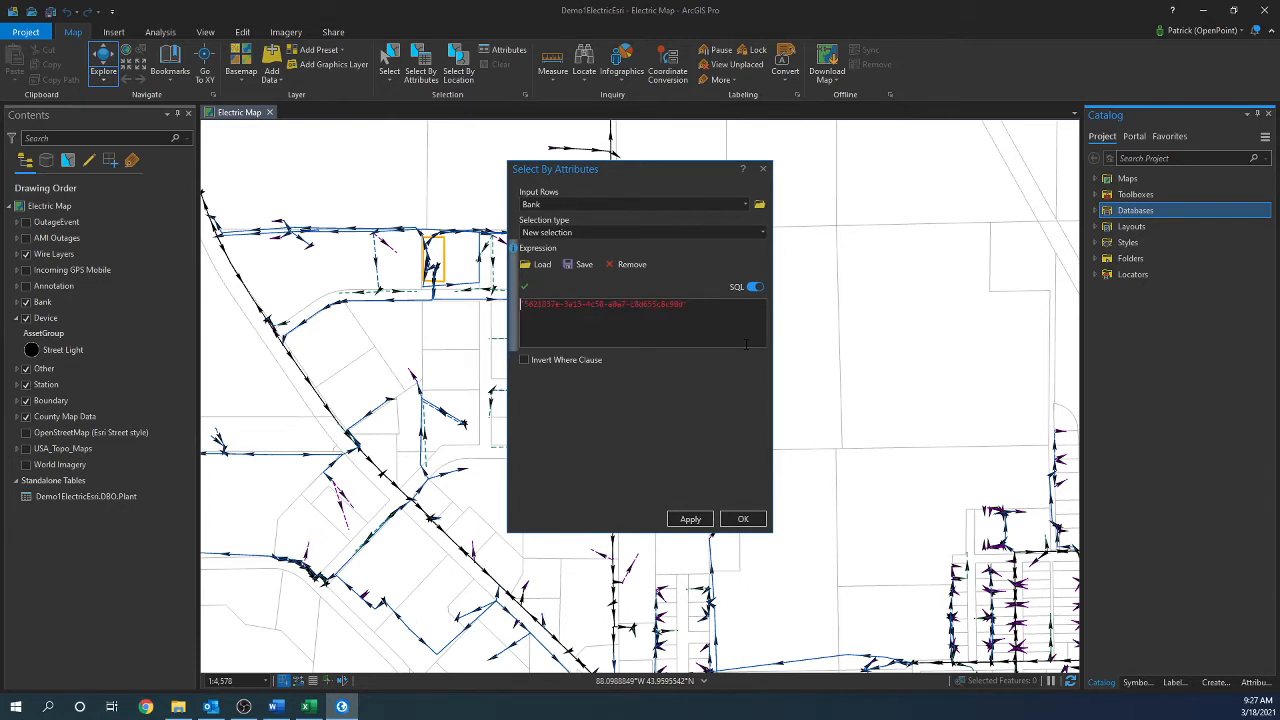
pyautogui.write('GlobalId =')
pyautogui.click(690, 519)
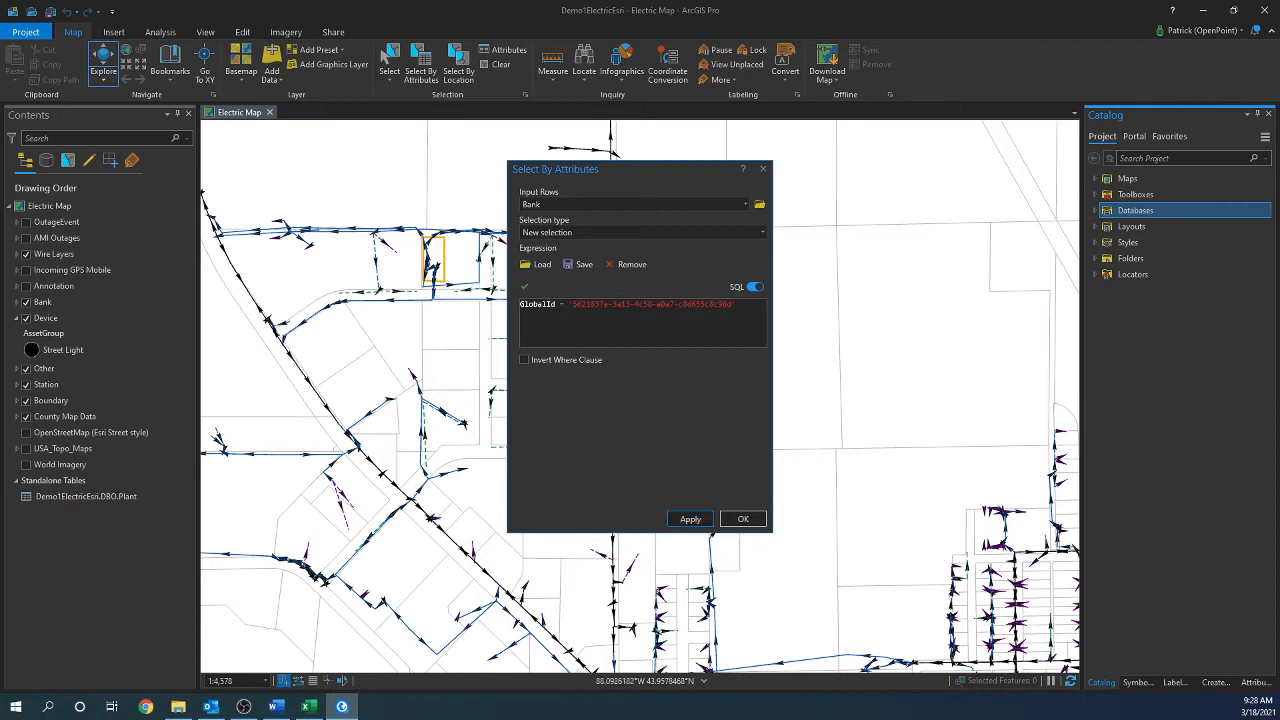
pyautogui.click(1252, 681)
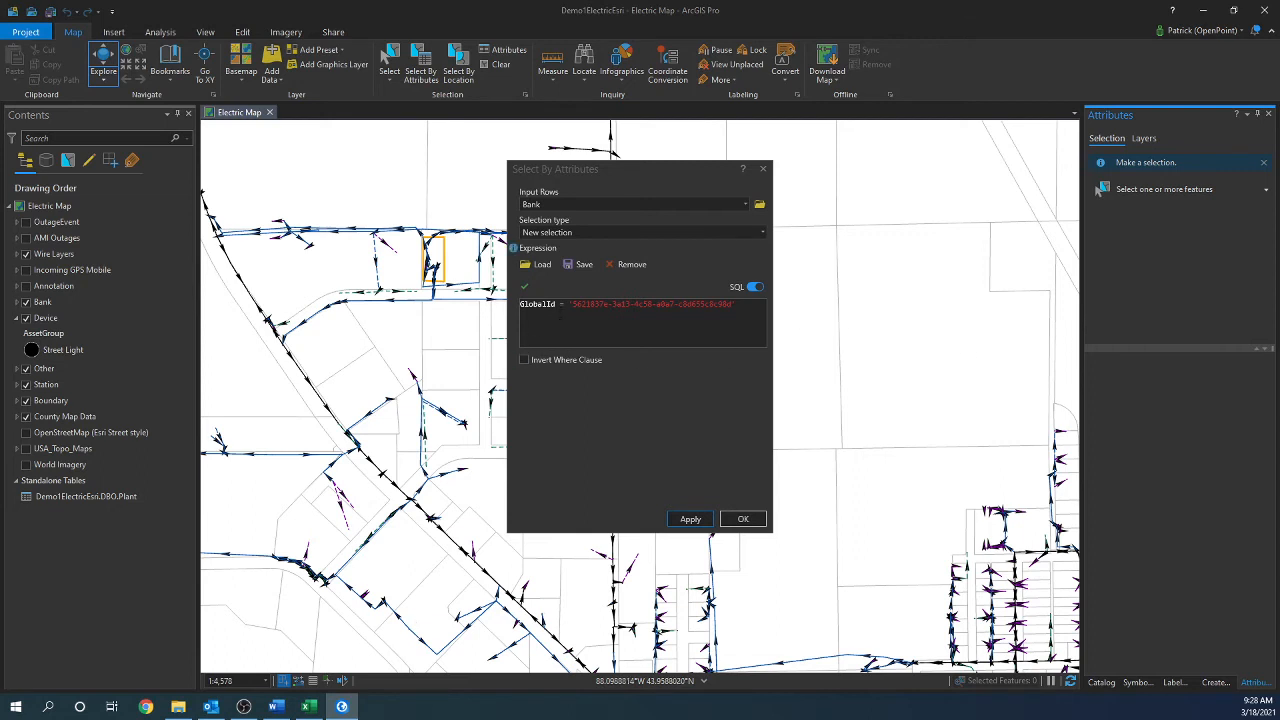
# Step: Replace the equals sign in the GlobalId expression with the IN operator
pyautogui.click(564, 305)
pyautogui.press('BackSpace')
pyautogui.write('IN')
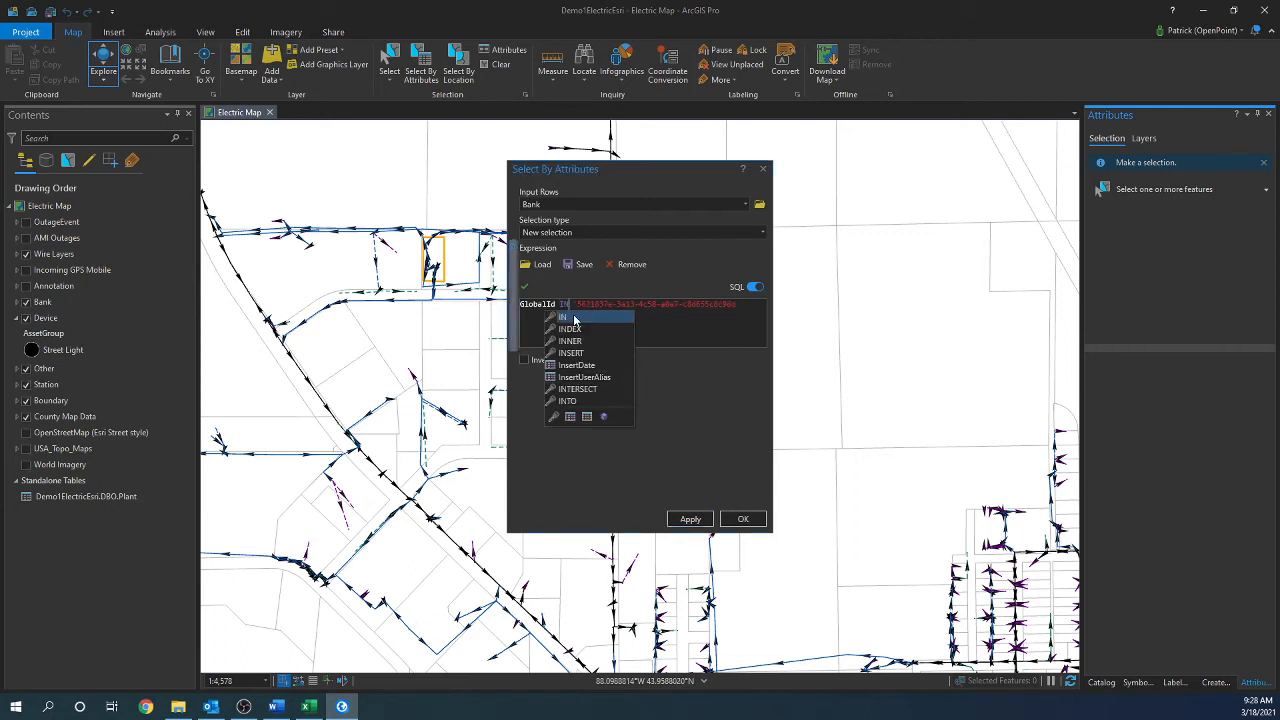
pyautogui.click(692, 338)
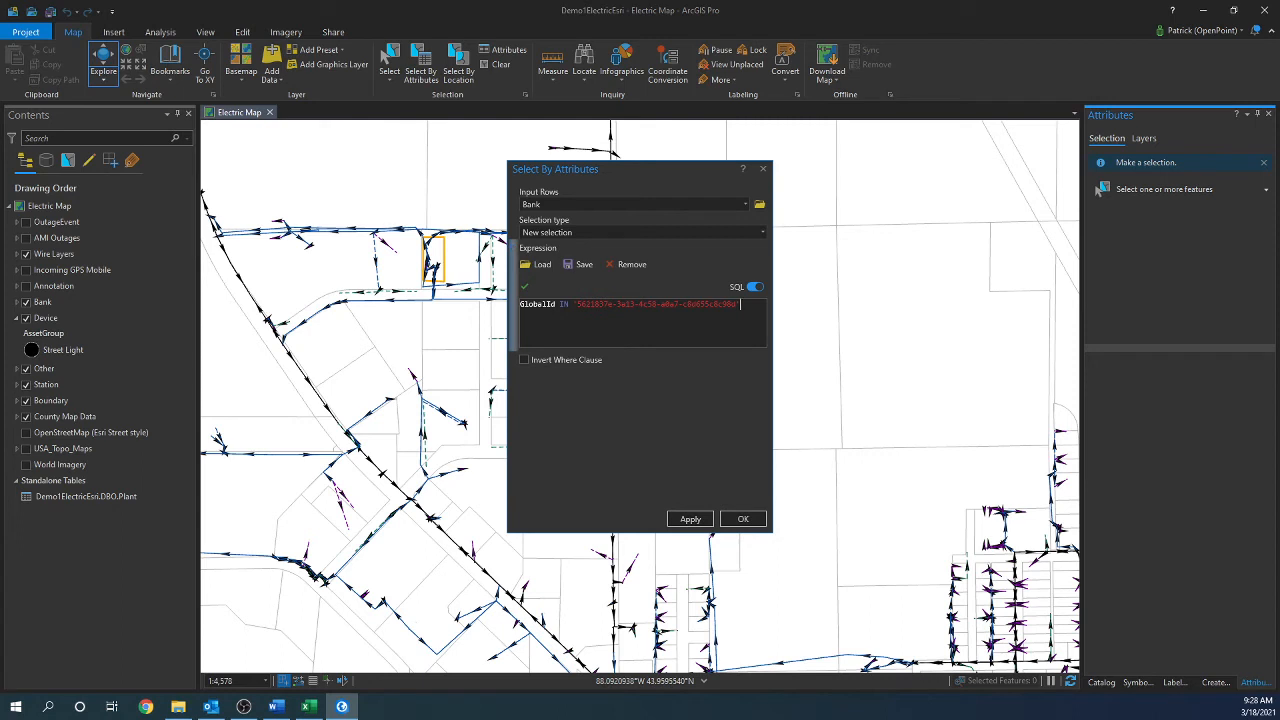
# Step: Paste the copied ID as a second quoted value after a comma, enclose both values in parentheses and apply the selection
pyautogui.hotkey('alt', 'Tab')
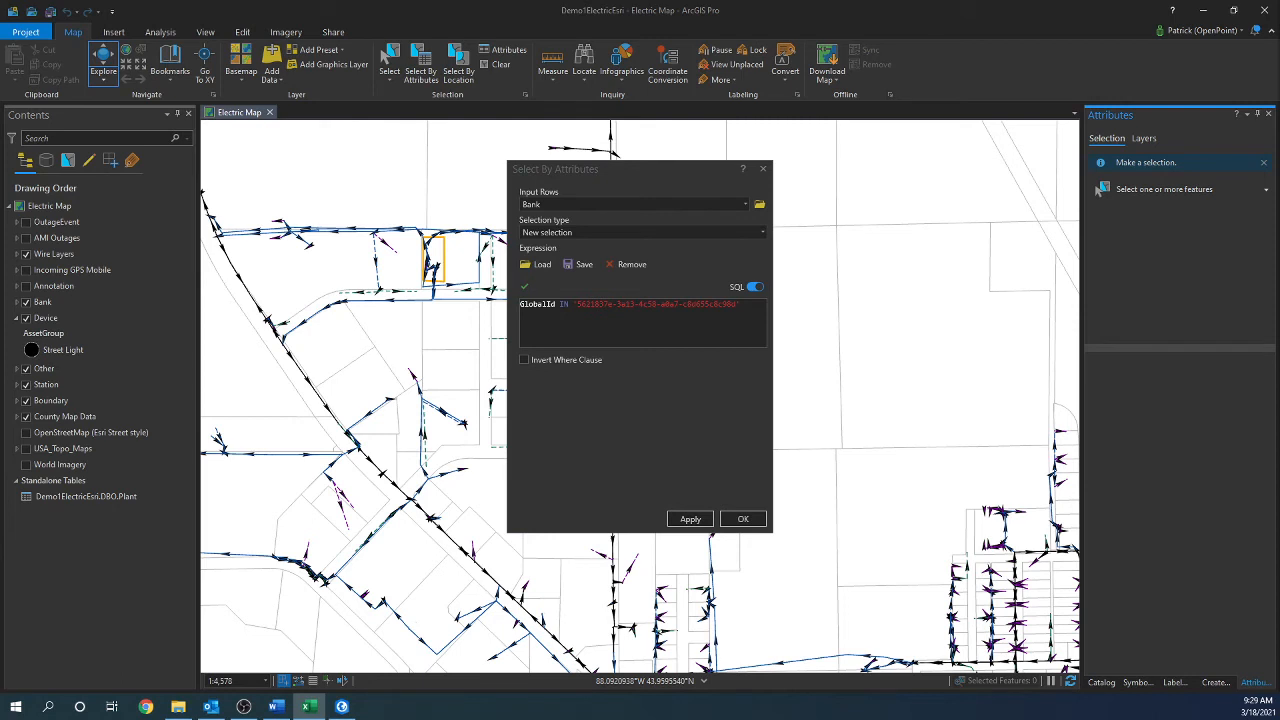
pyautogui.hotkey('alt', 'Tab')
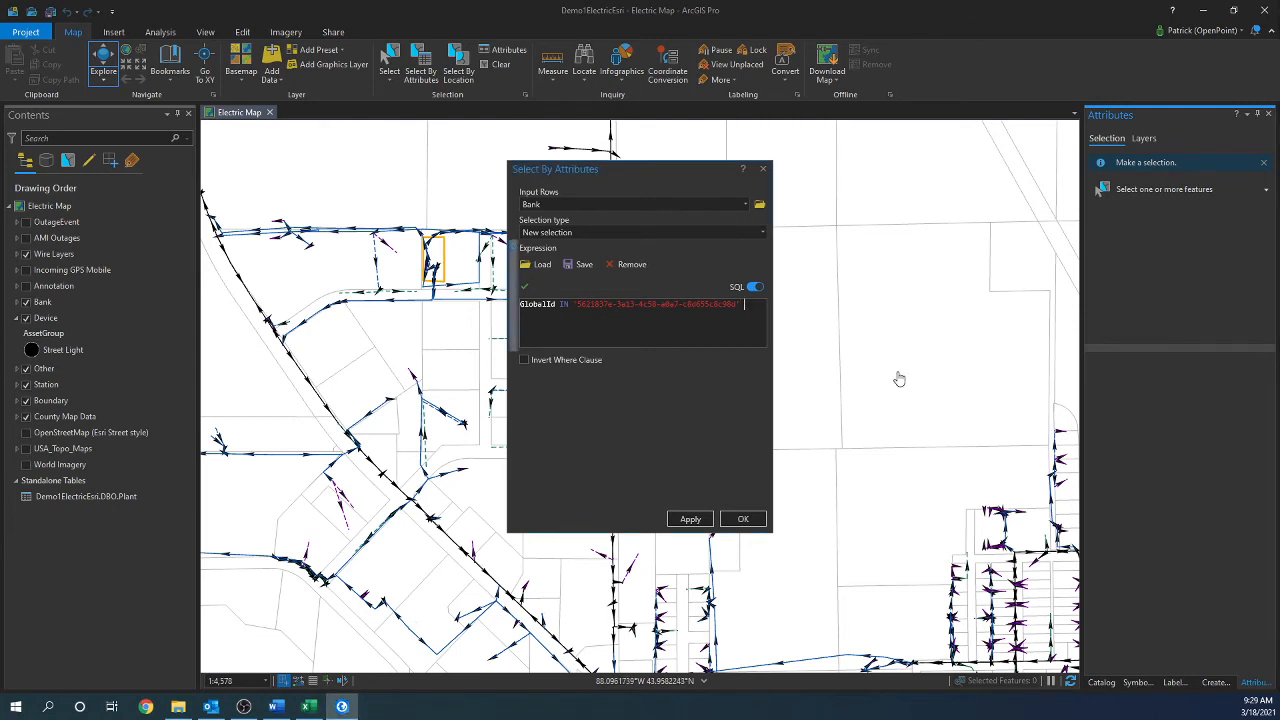
pyautogui.hotkey('ctrl', 'v')
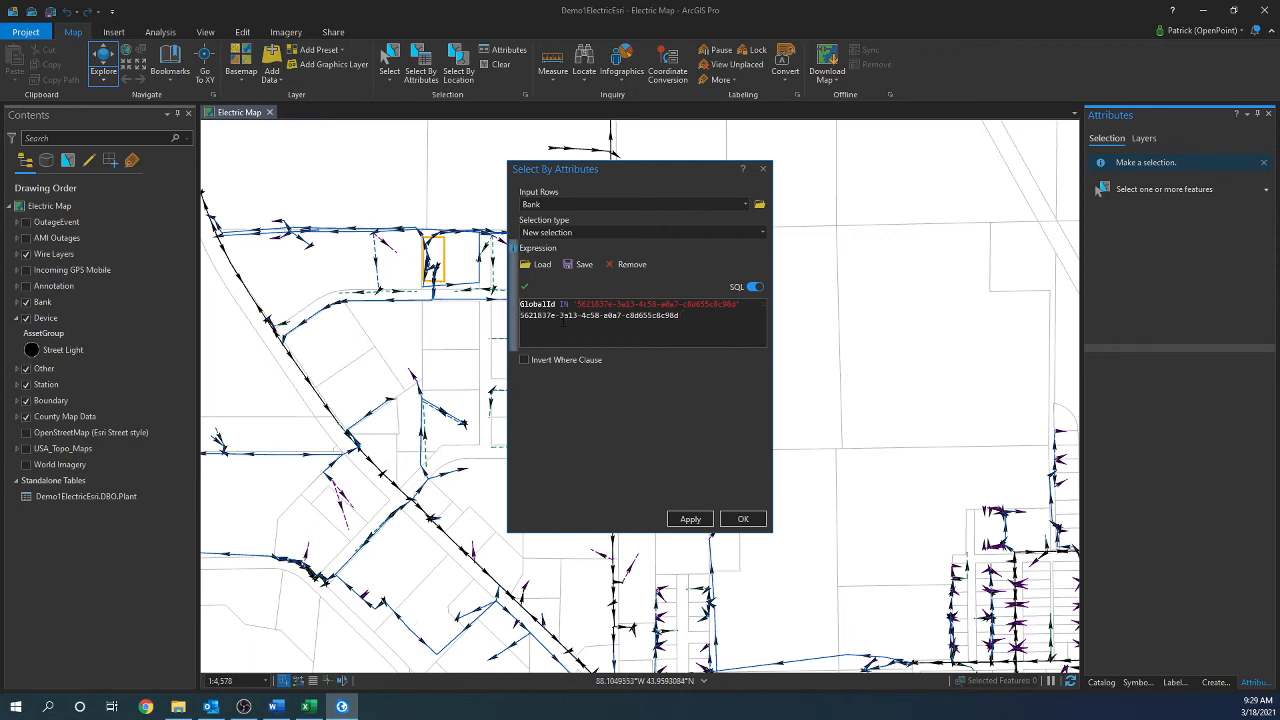
pyautogui.write("'")
pyautogui.write('(')
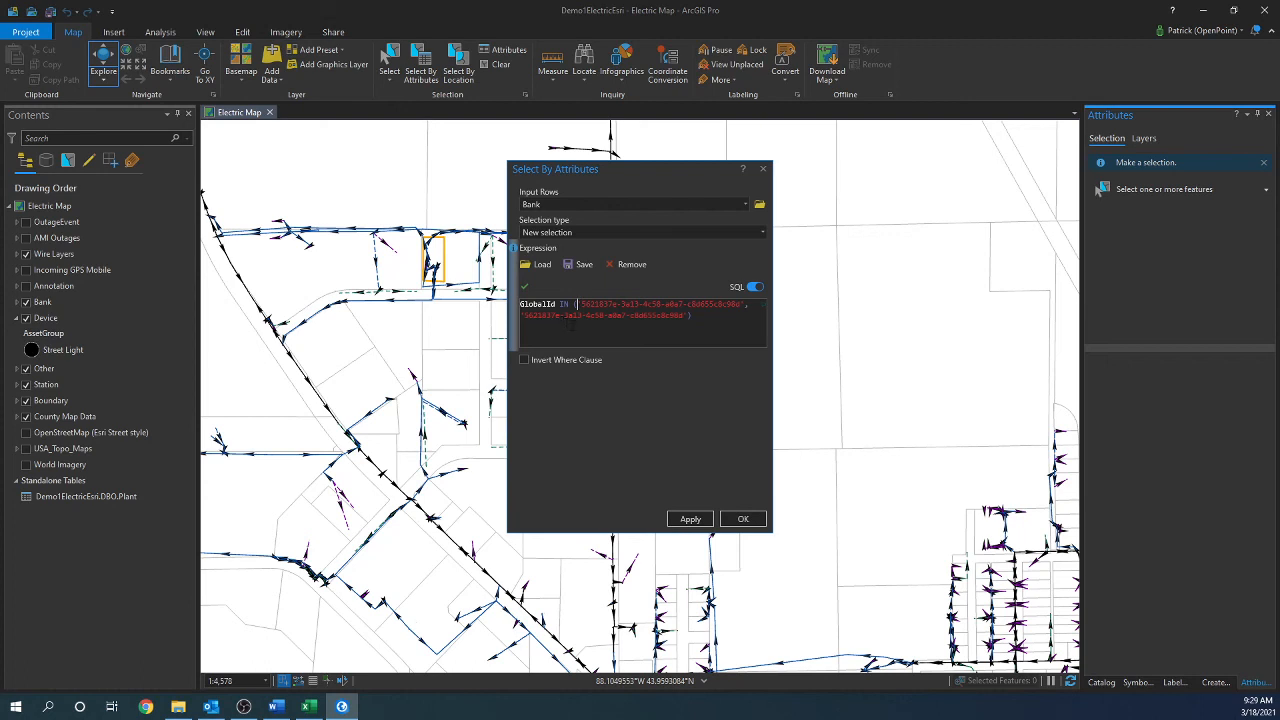
pyautogui.click(690, 518)
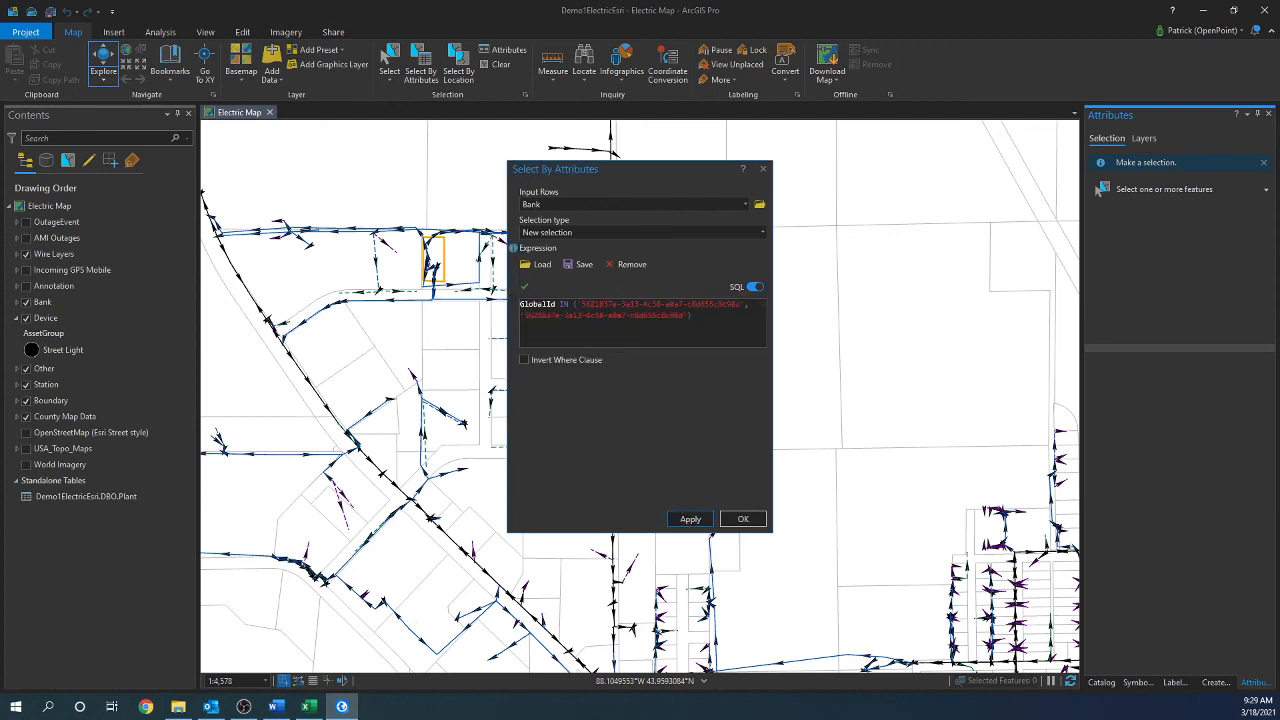